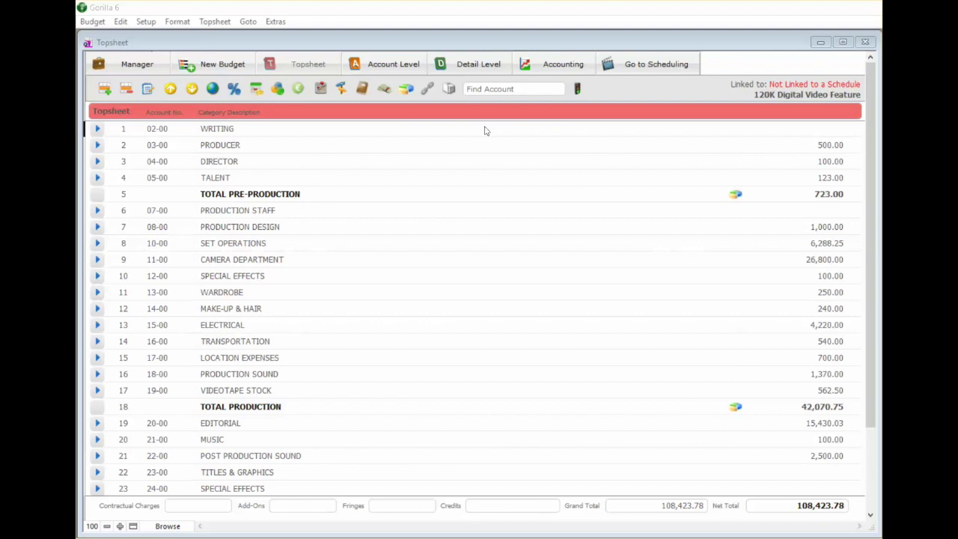
# Preview the Topsheet report via Quick Print and permanently dismiss the PDF printing notice.
pyautogui.click(448, 89)
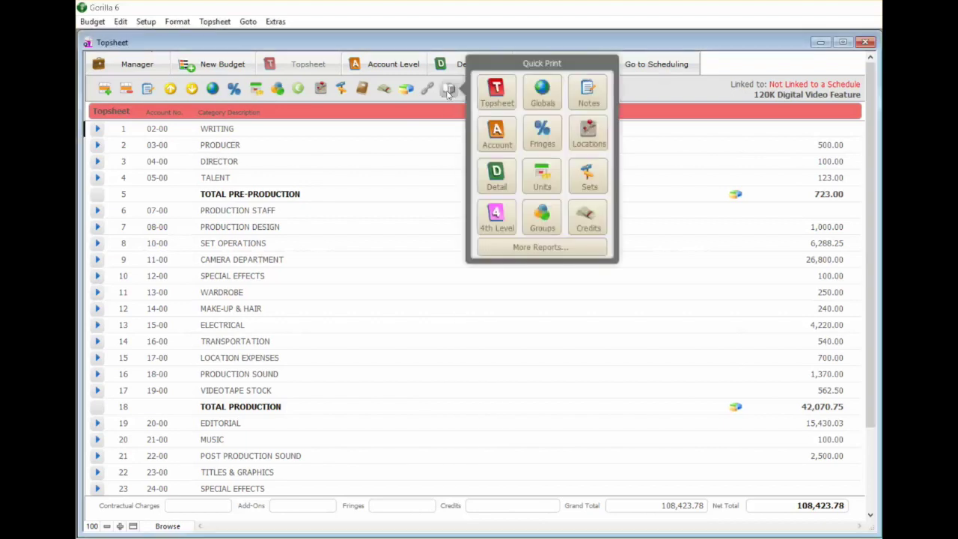
pyautogui.click(492, 93)
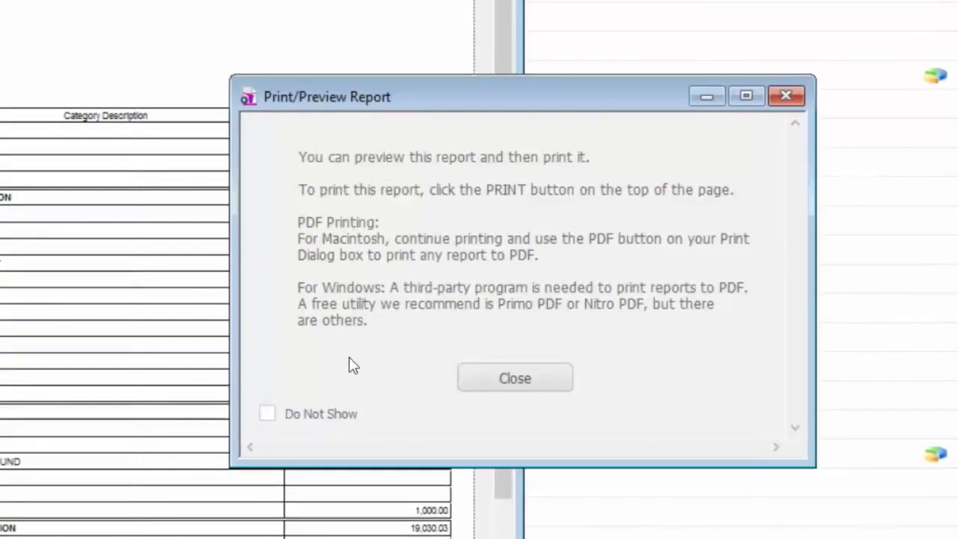
pyautogui.click(262, 417)
pyautogui.click(528, 376)
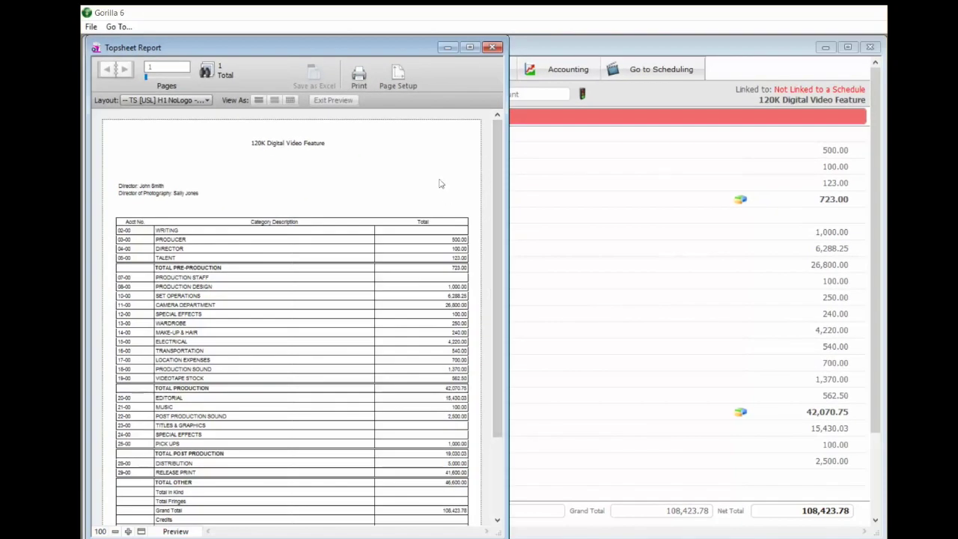
# Print the Topsheet report to the Microsoft Print to PDF printer.
pyautogui.click(359, 74)
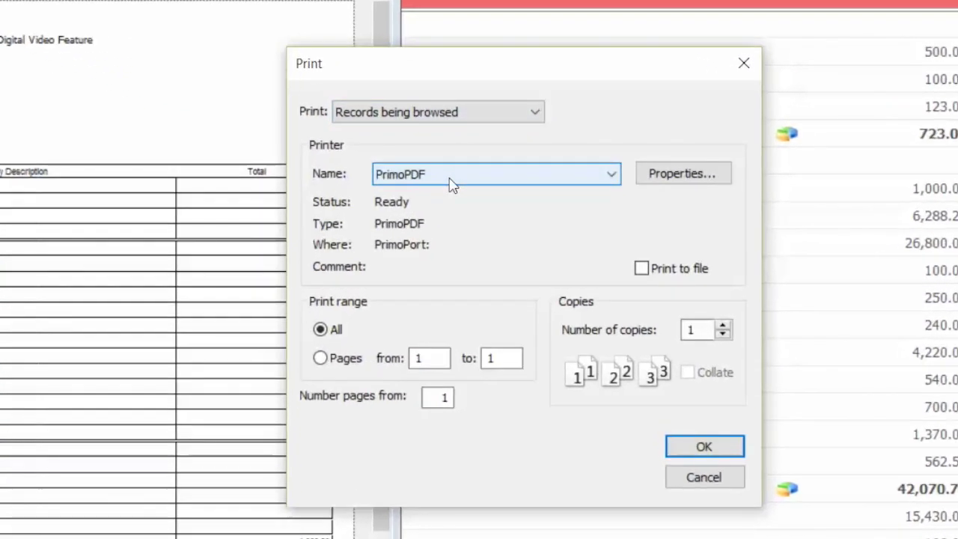
pyautogui.click(452, 183)
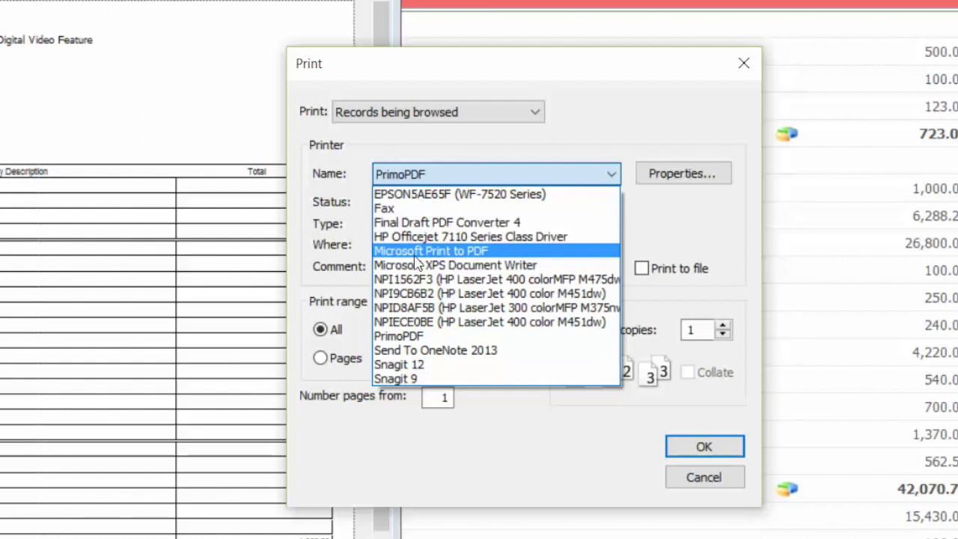
pyautogui.click(417, 252)
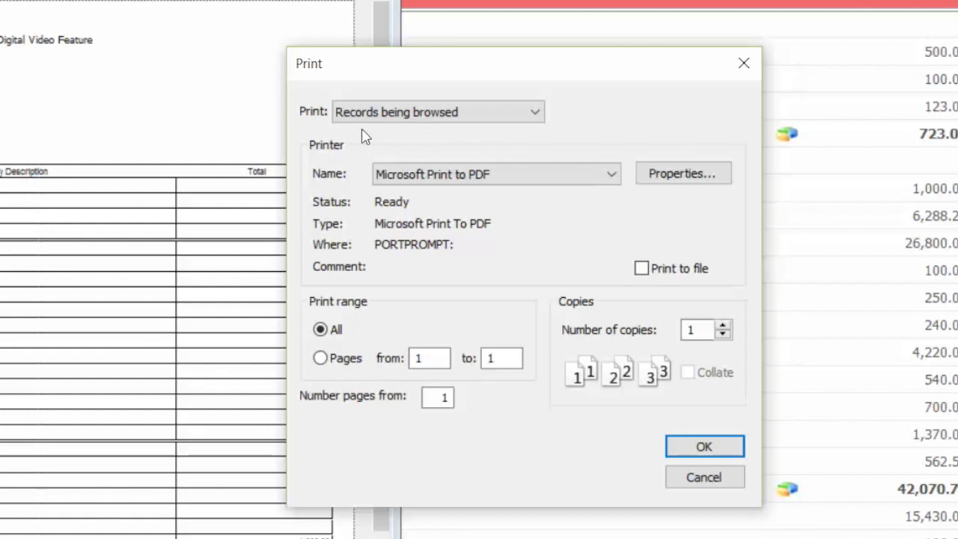
pyautogui.click(703, 448)
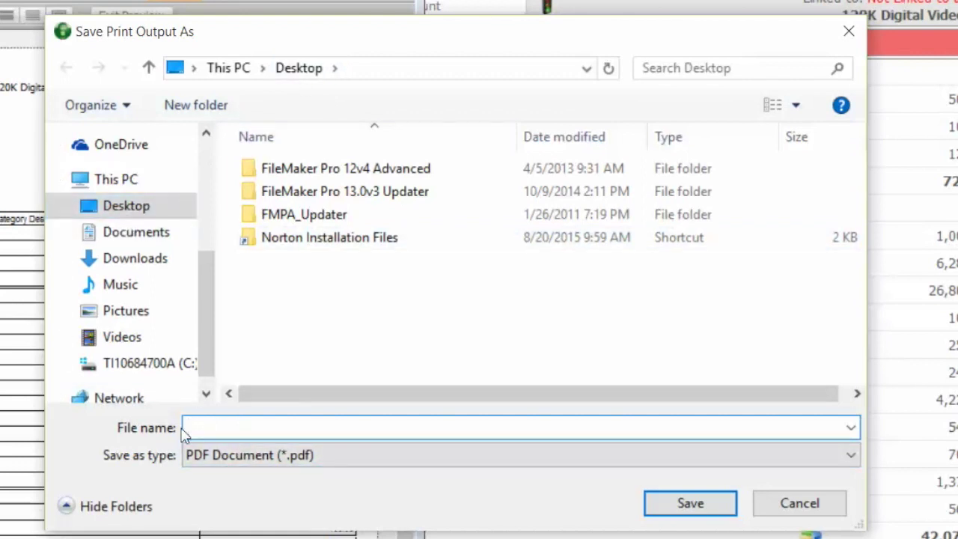
# Save the Topsheet PDF to the desktop under the file name 'Topsheet Report'.
pyautogui.write('Topssheet ')
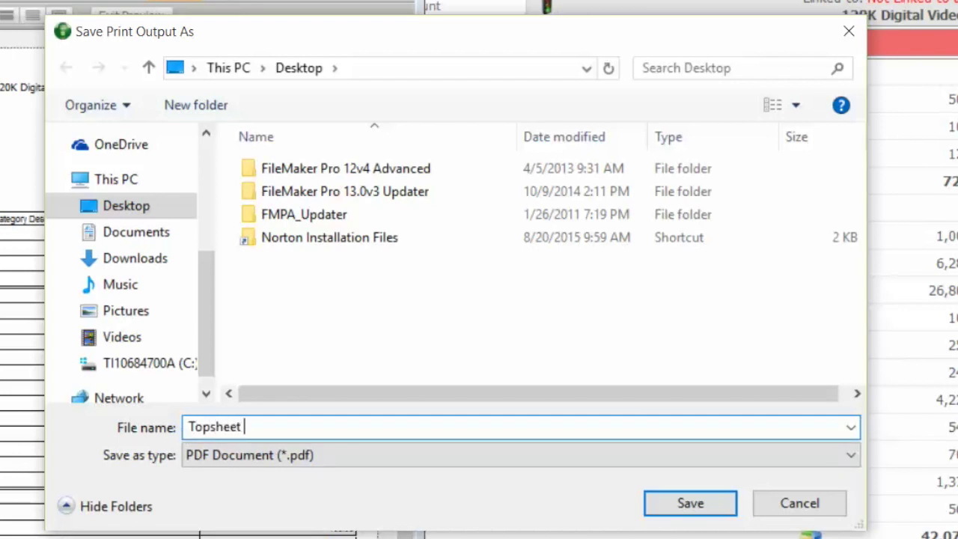
pyautogui.write('Repro')
pyautogui.press('BackSpace')
pyautogui.press('BackSpace')
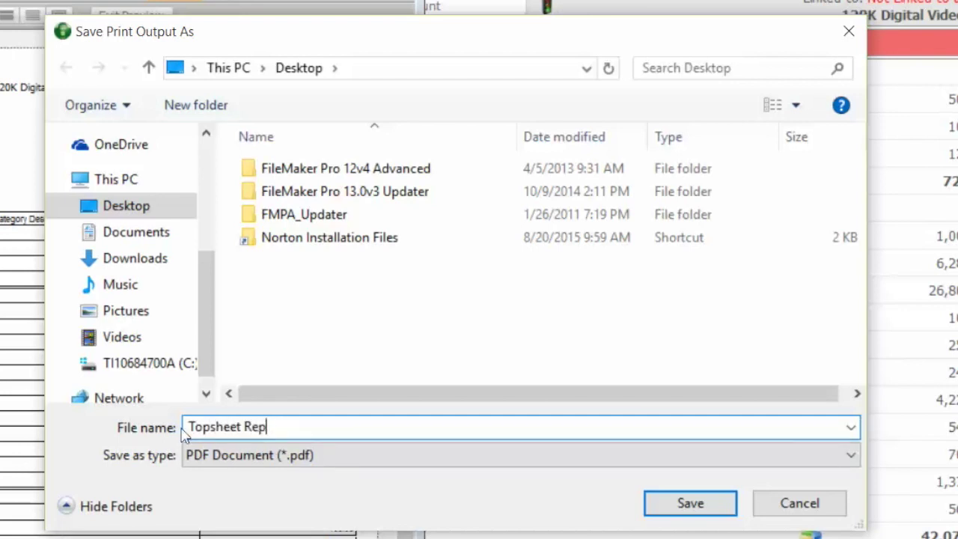
pyautogui.write('ort')
pyautogui.click(688, 503)
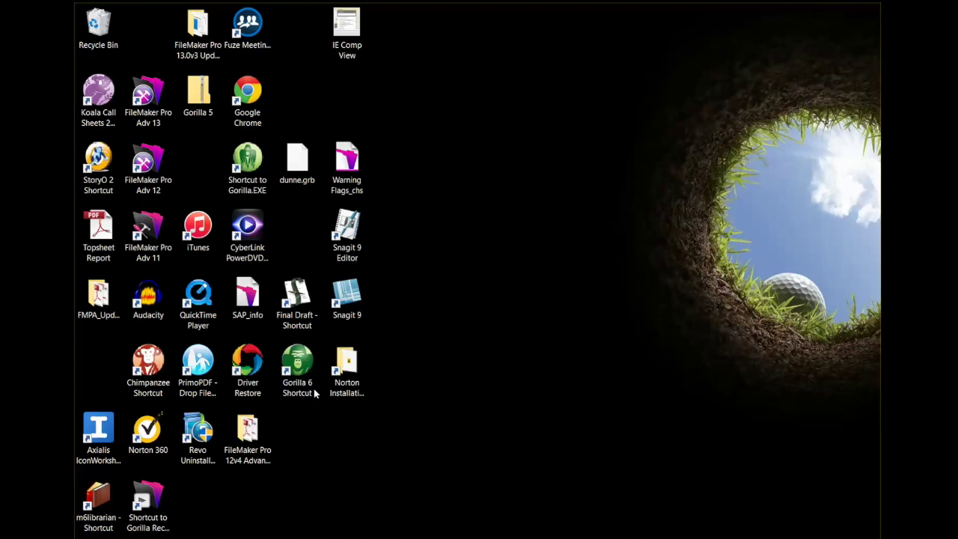
pyautogui.doubleClick(102, 230)
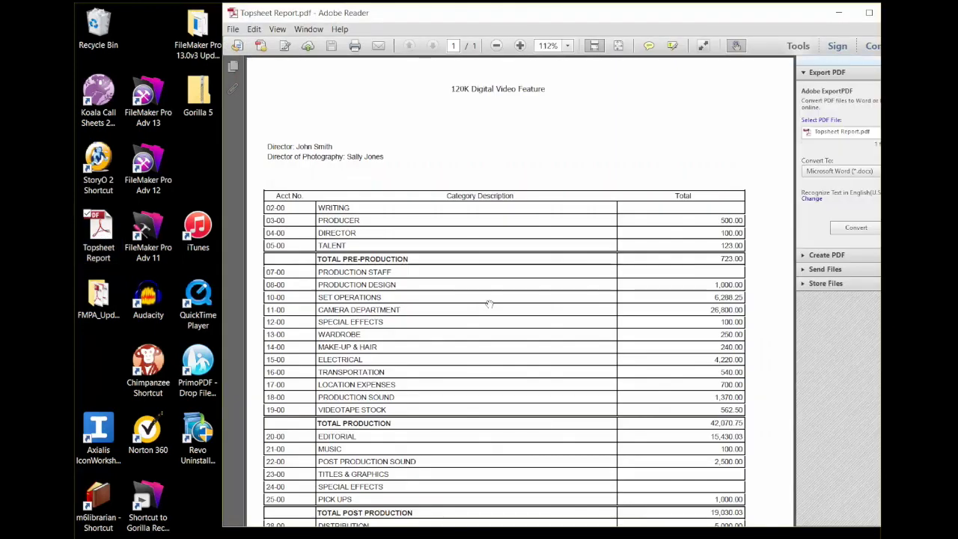
pyautogui.moveTo(581, 13); pyautogui.dragTo(536, 13)
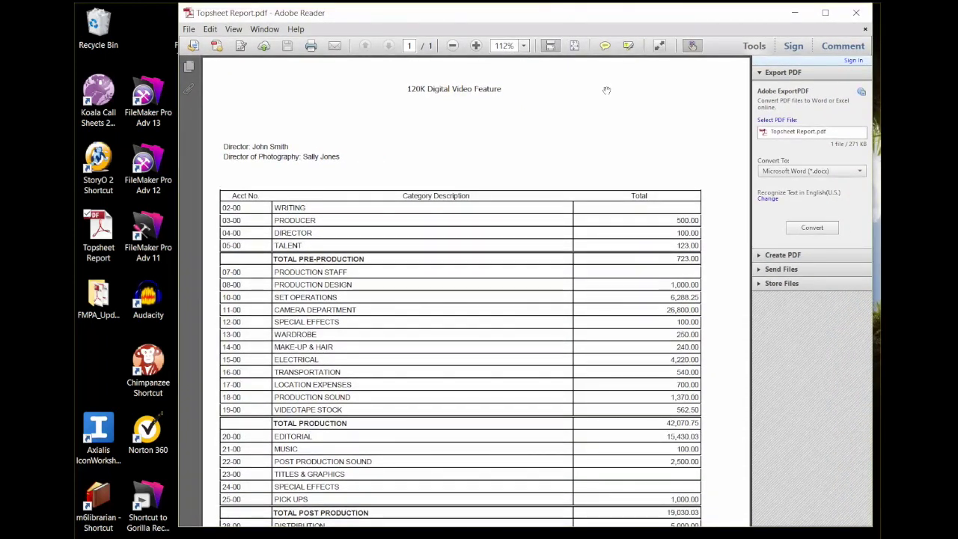
pyautogui.click(856, 15)
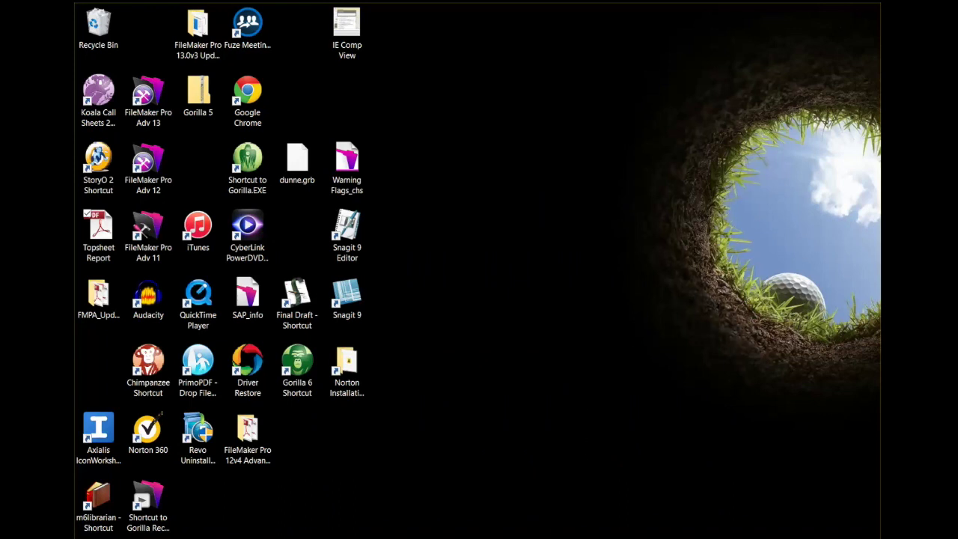
pyautogui.click(542, 533)
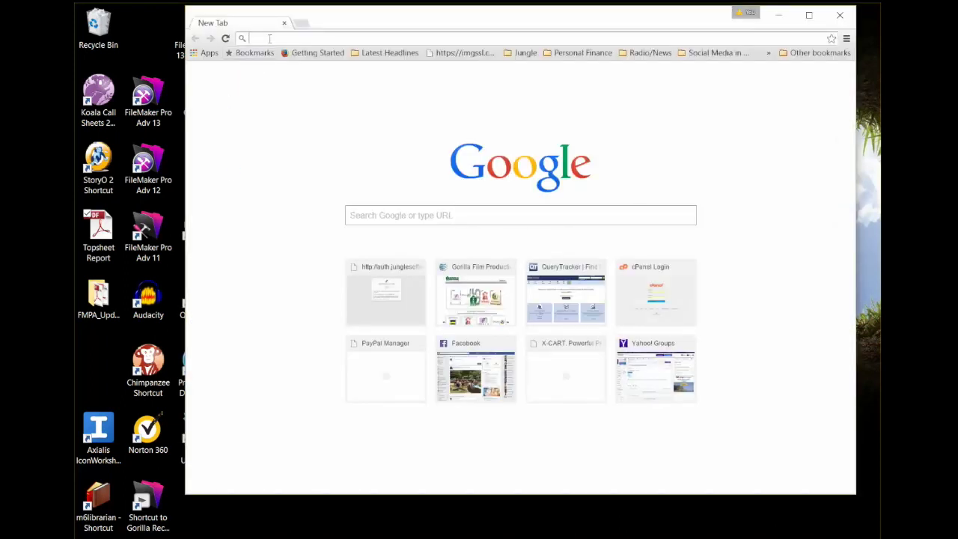
pyautogui.write('pri')
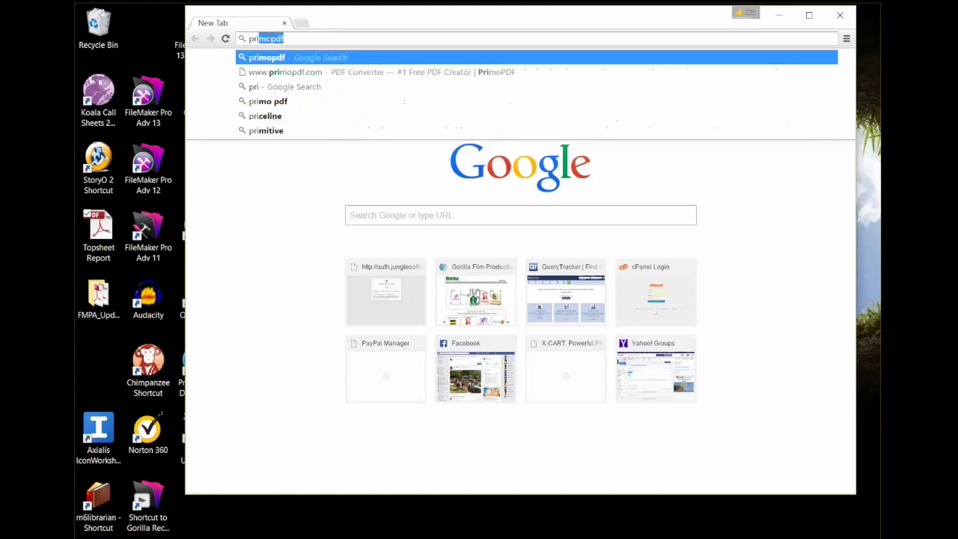
pyautogui.write('mo p')
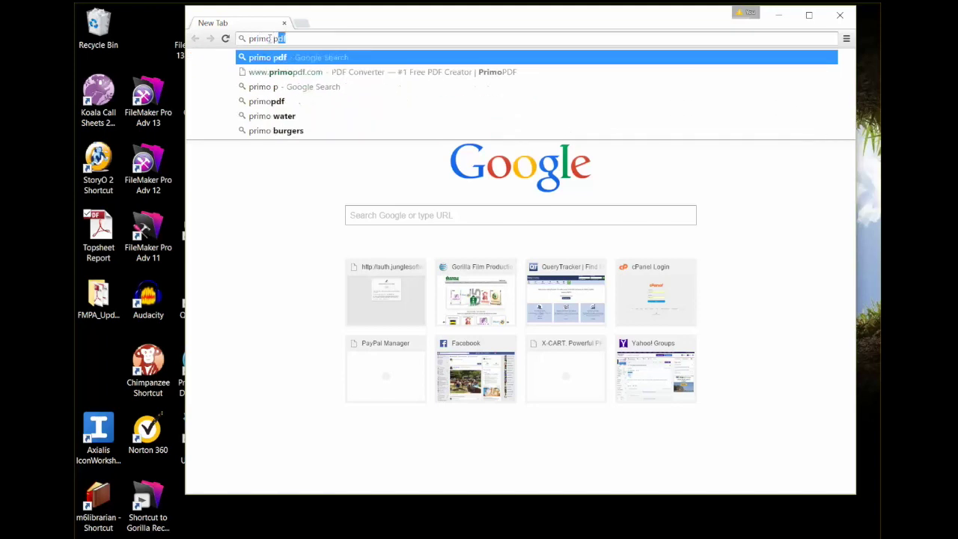
pyautogui.write('df')
pyautogui.press('Return')
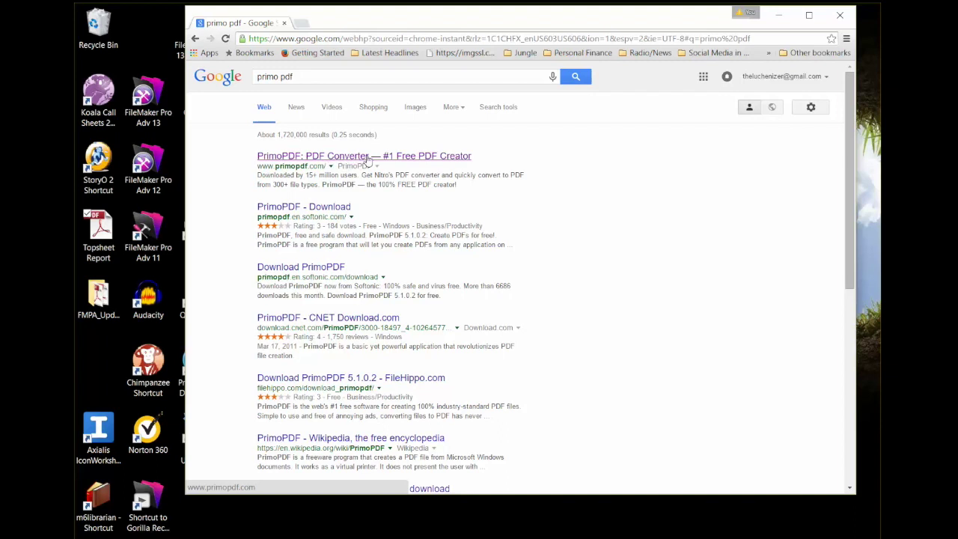
pyautogui.click(368, 157)
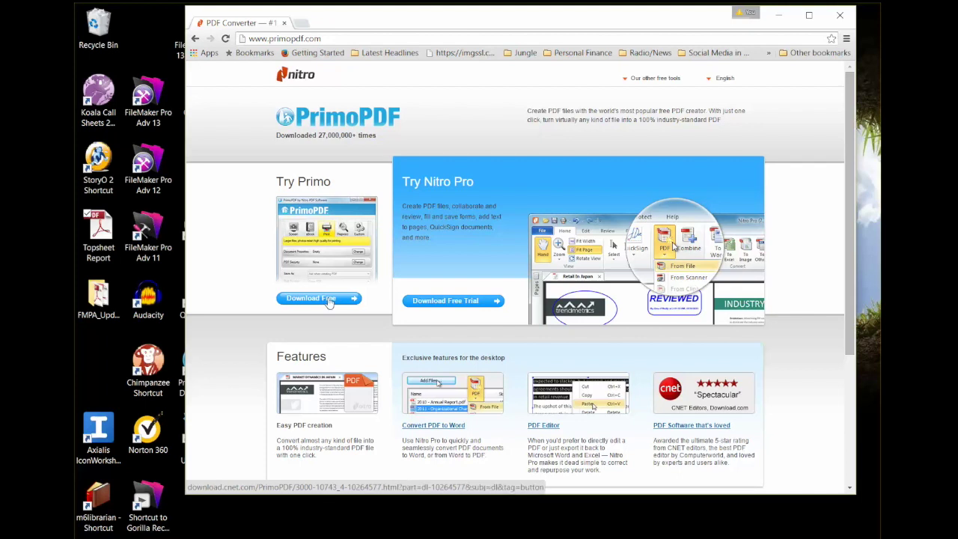
pyautogui.click(775, 14)
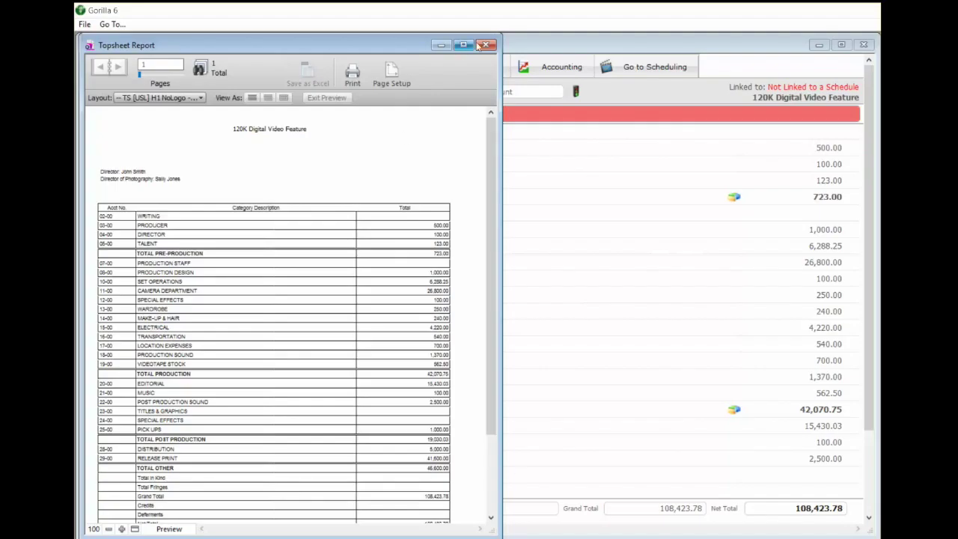
# Replace the Topsheet preview with a Detail report preview and bring up its print settings.
pyautogui.click(485, 45)
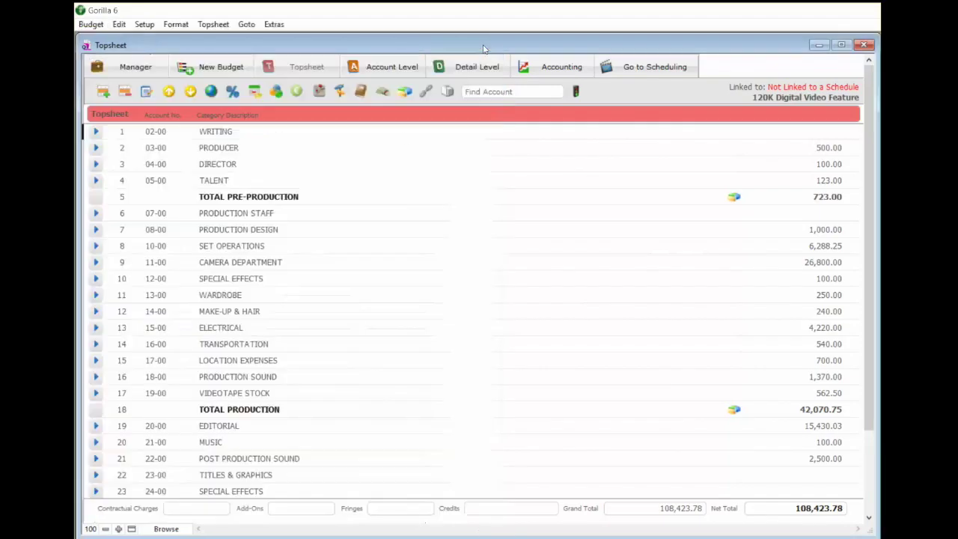
pyautogui.click(448, 91)
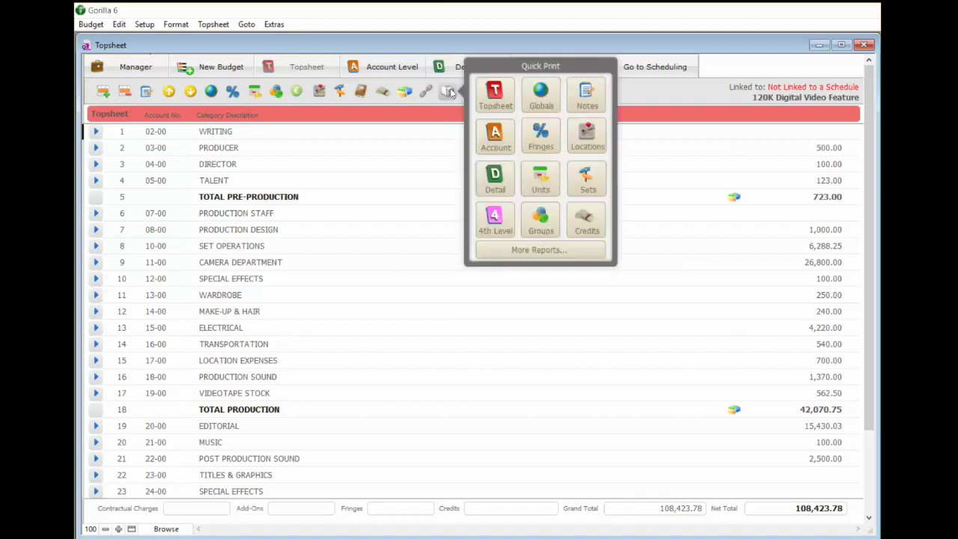
pyautogui.click(504, 178)
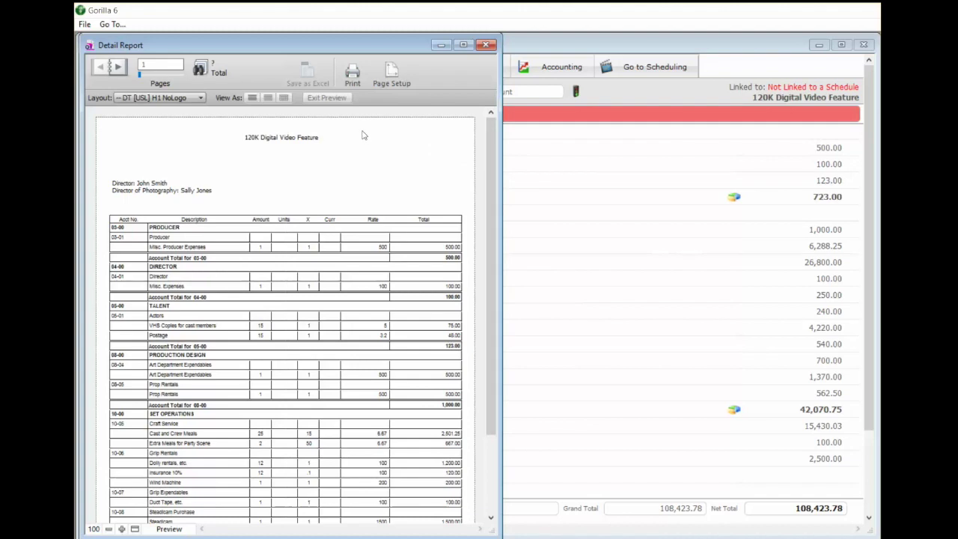
pyautogui.click(352, 73)
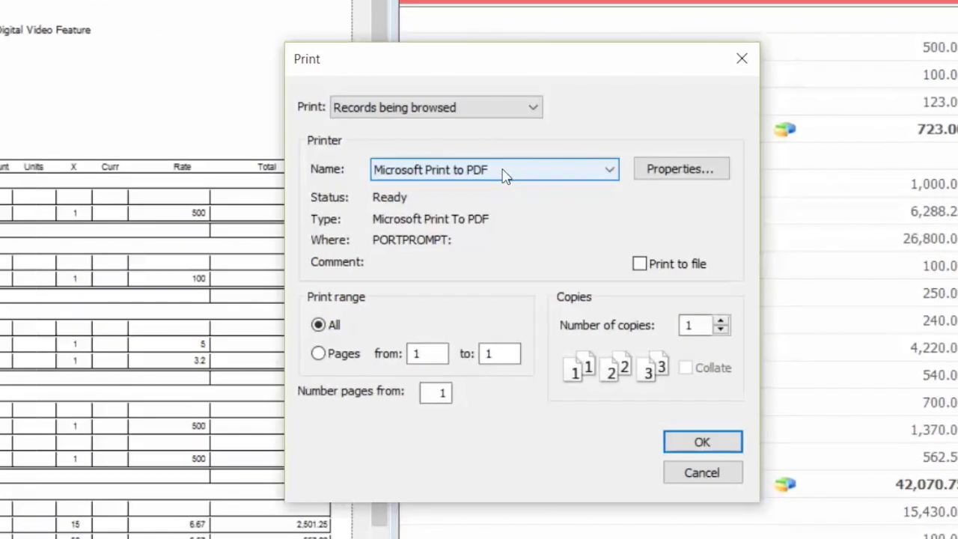
# Print the Detail report to the PrimoPDF printer.
pyautogui.click(504, 183)
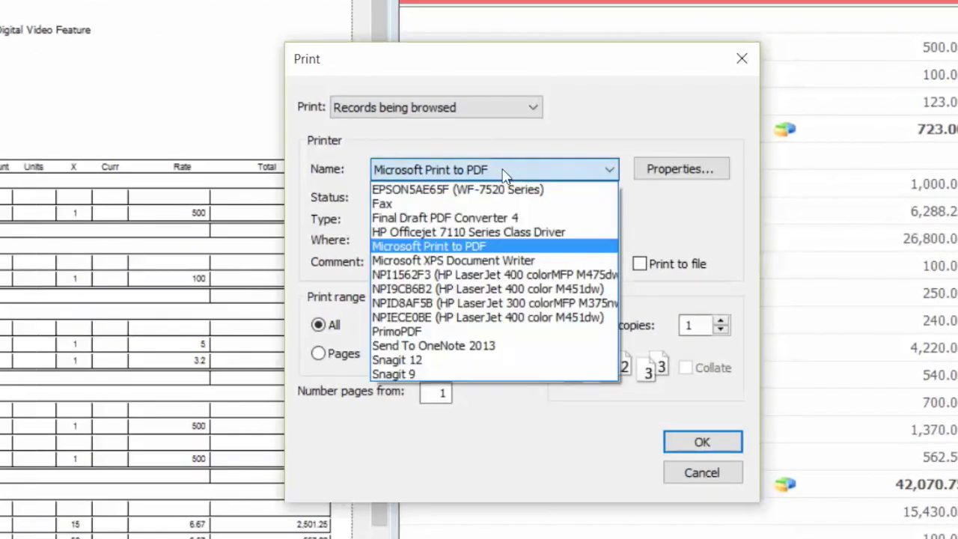
pyautogui.click(443, 331)
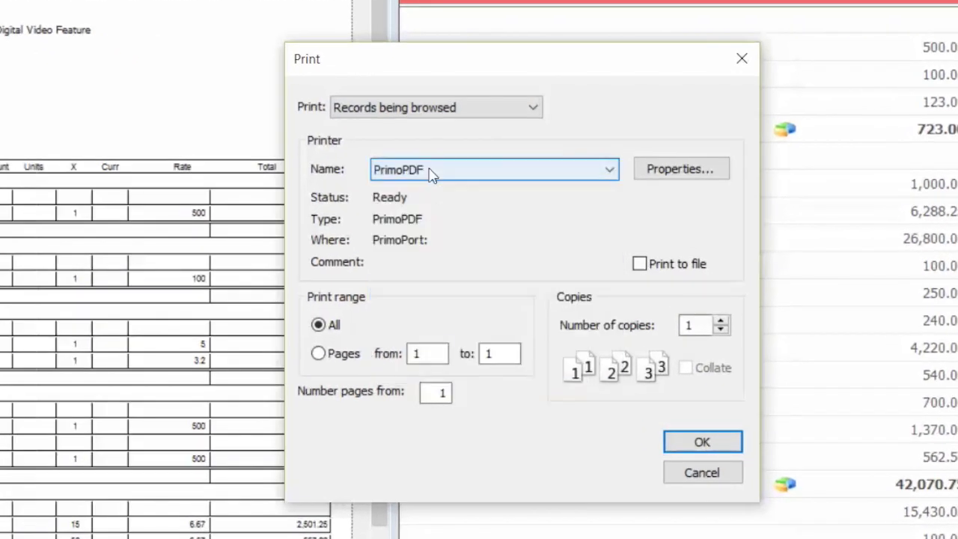
pyautogui.click(702, 442)
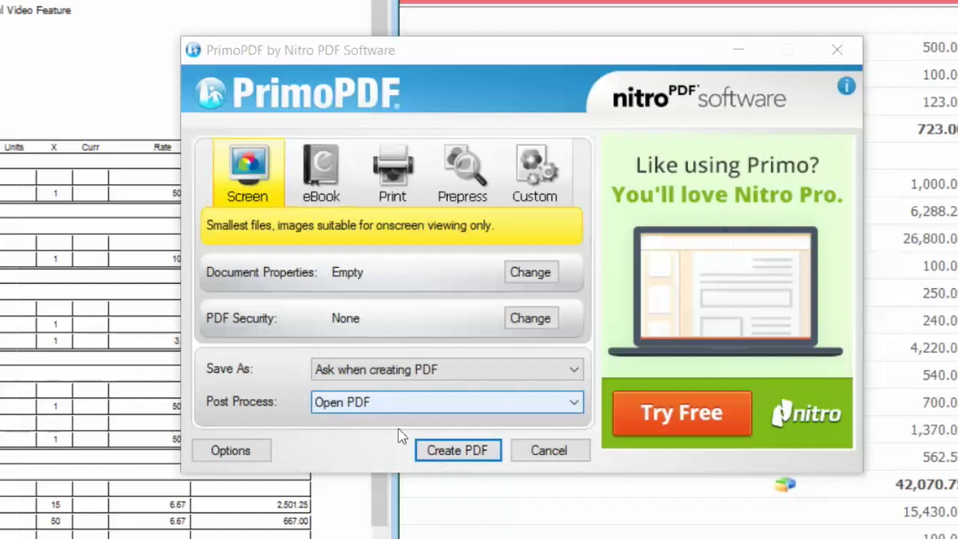
# Create the Detail report PDF in PrimoPDF and save it to the desktop as 'Detail Report'.
pyautogui.click(449, 452)
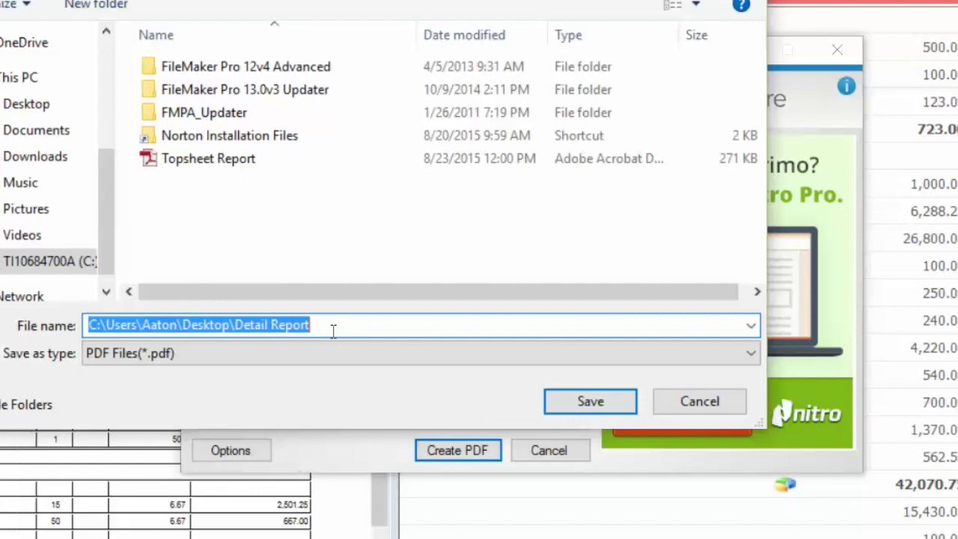
pyautogui.click(550, 402)
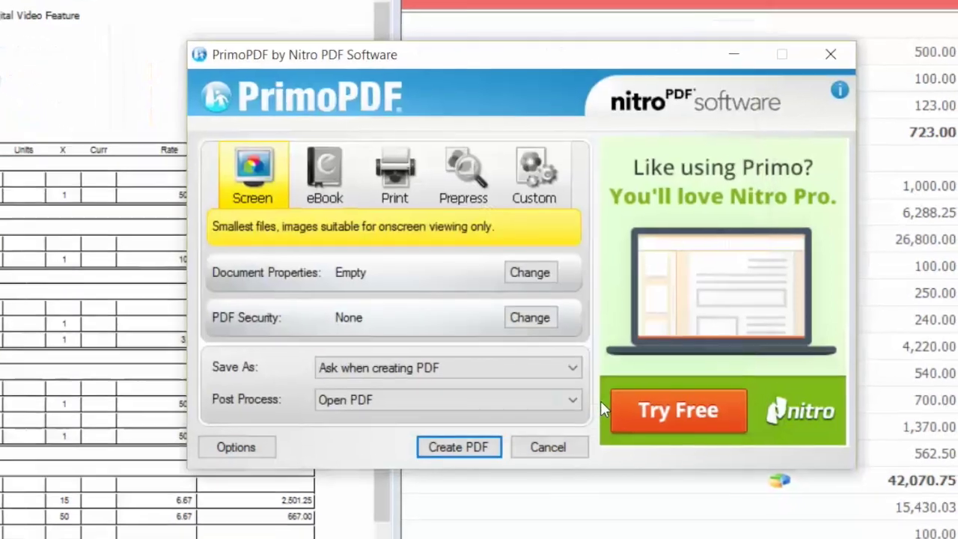